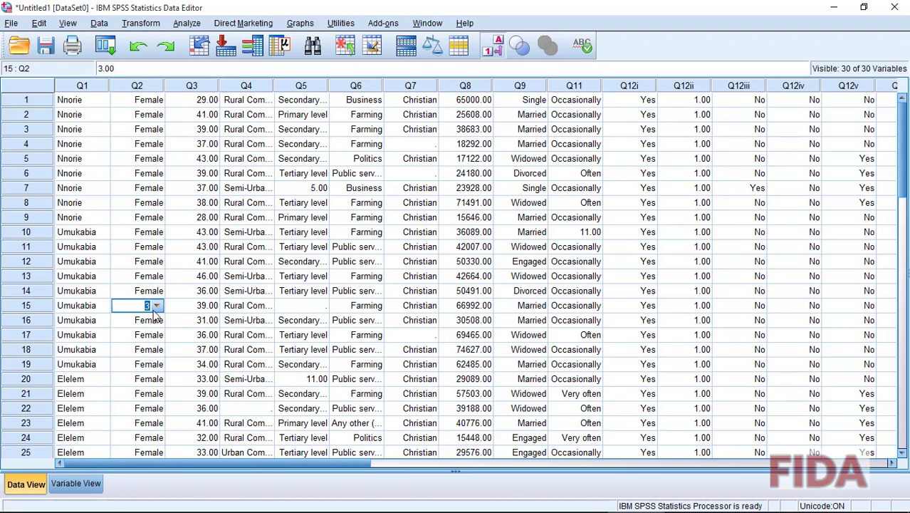
Examine all cases in the data for wrongly coded and missing entries
{"action": "scroll", "coordinate": [156, 317], "scroll_direction": "down", "scroll_amount": 10}
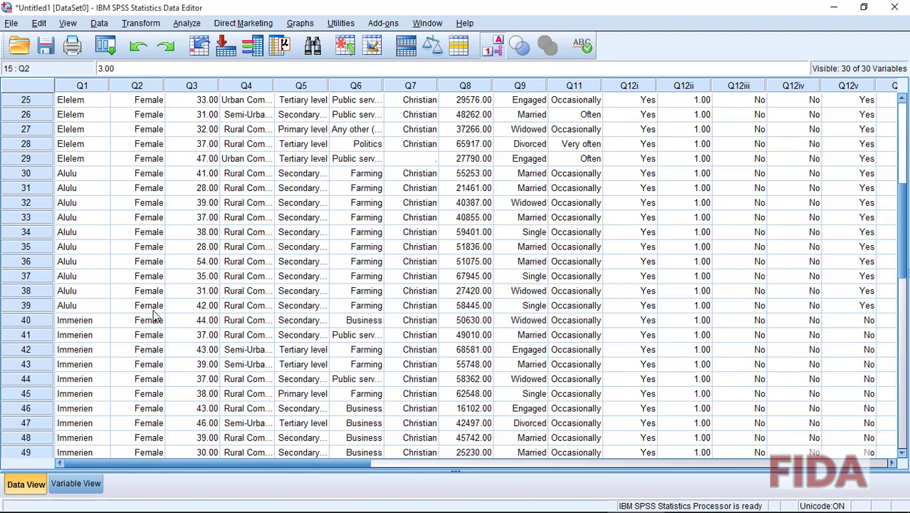
{"action": "scroll", "coordinate": [155, 317], "scroll_direction": "up", "scroll_amount": 10}
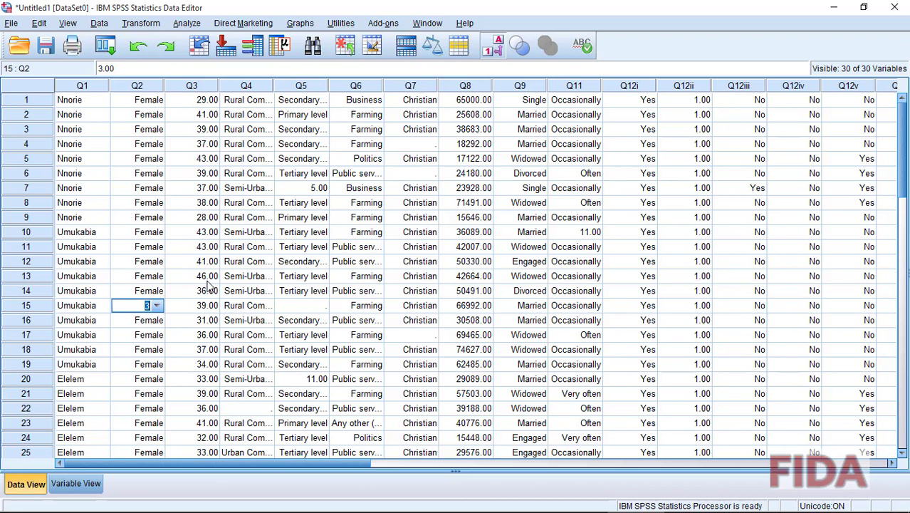
{"action": "scroll", "coordinate": [233, 285], "scroll_direction": "down", "scroll_amount": 9}
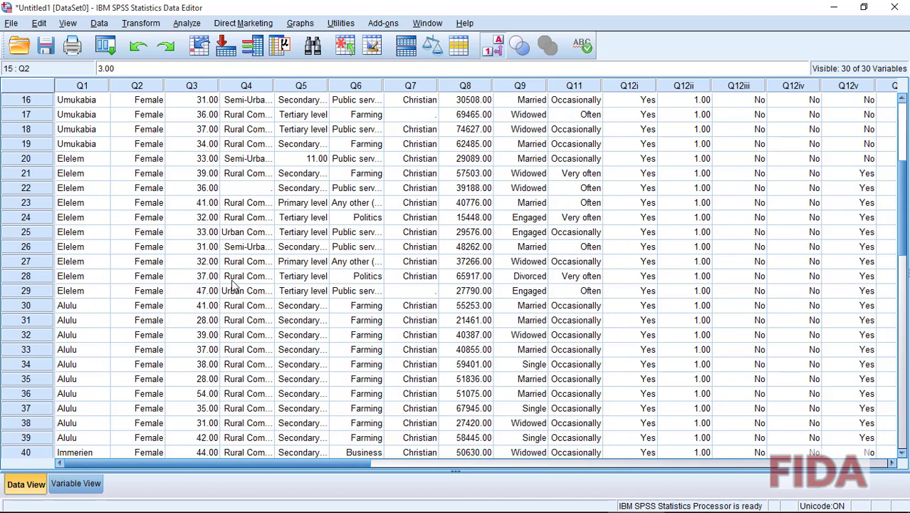
{"action": "scroll", "coordinate": [233, 285], "scroll_direction": "down", "scroll_amount": 4}
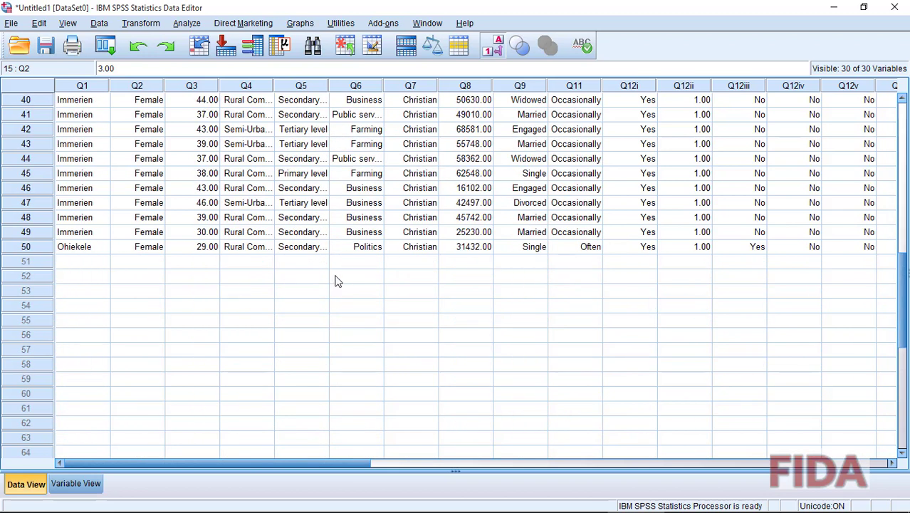
{"action": "scroll", "coordinate": [338, 284], "scroll_direction": "up", "scroll_amount": 8}
{"action": "scroll", "coordinate": [345, 285], "scroll_direction": "up", "scroll_amount": 5}
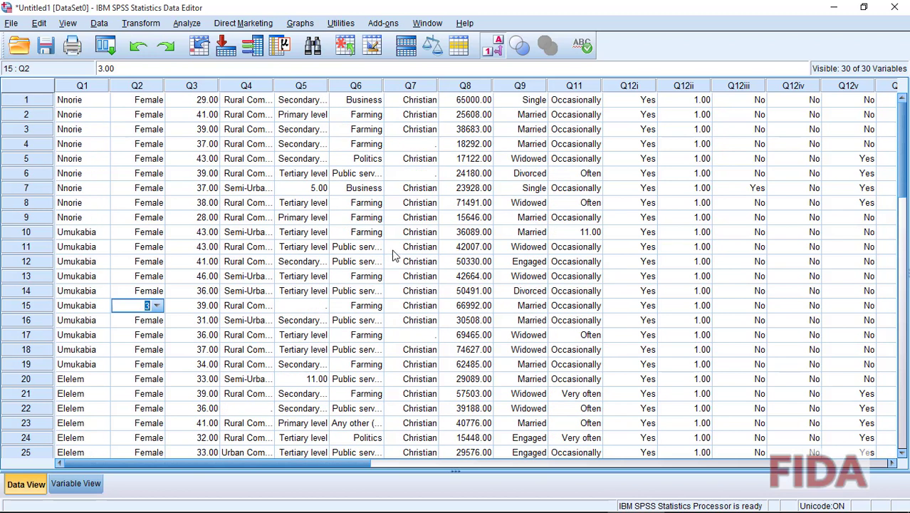
{"action": "left_click", "coordinate": [321, 218]}
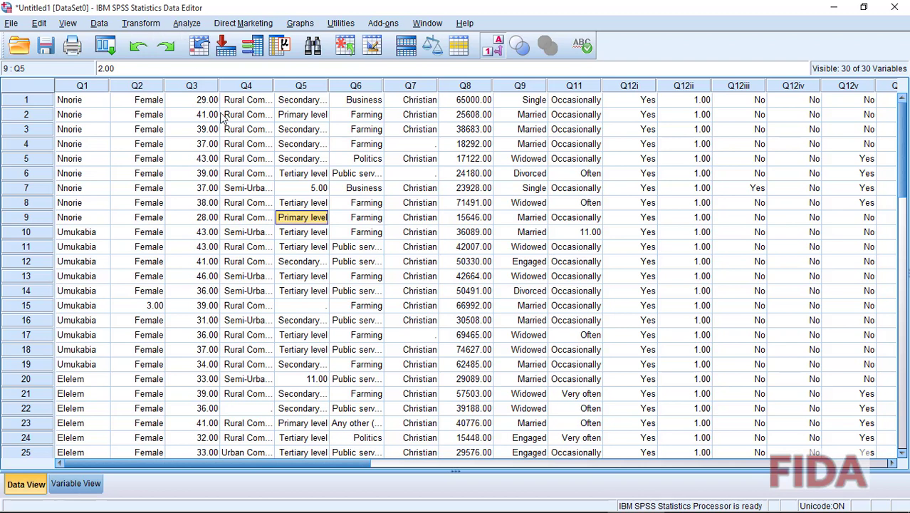
Start a Frequencies analysis and select all variables from Gender [Q2] through the last one in the list
{"action": "left_click", "coordinate": [187, 24]}
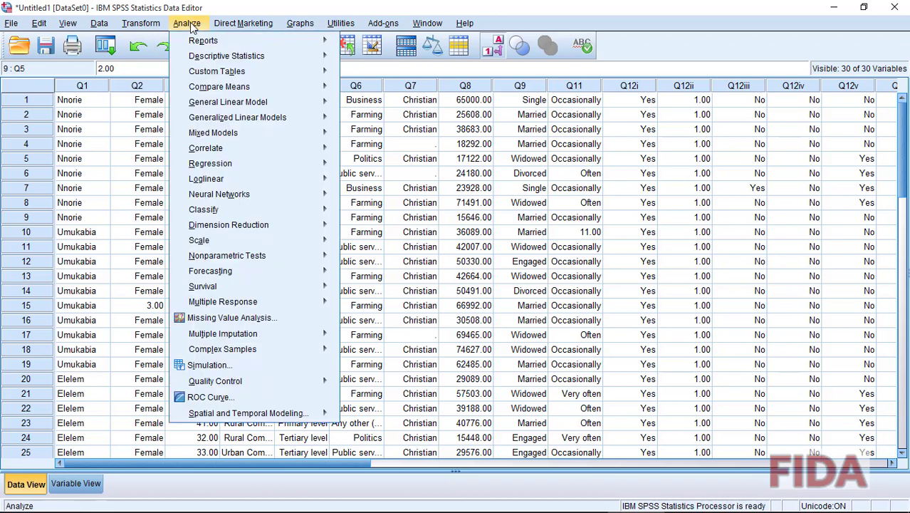
{"action": "mouse_move", "coordinate": [217, 60]}
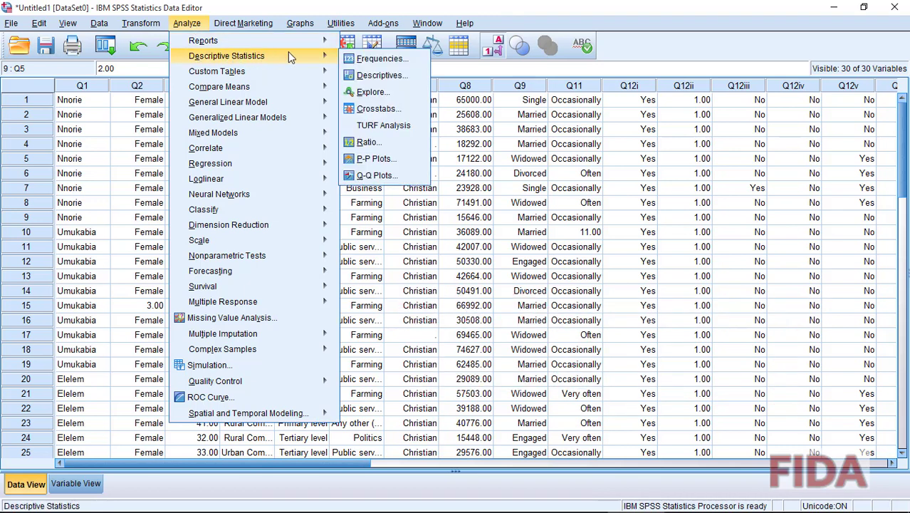
{"action": "left_click", "coordinate": [383, 60]}
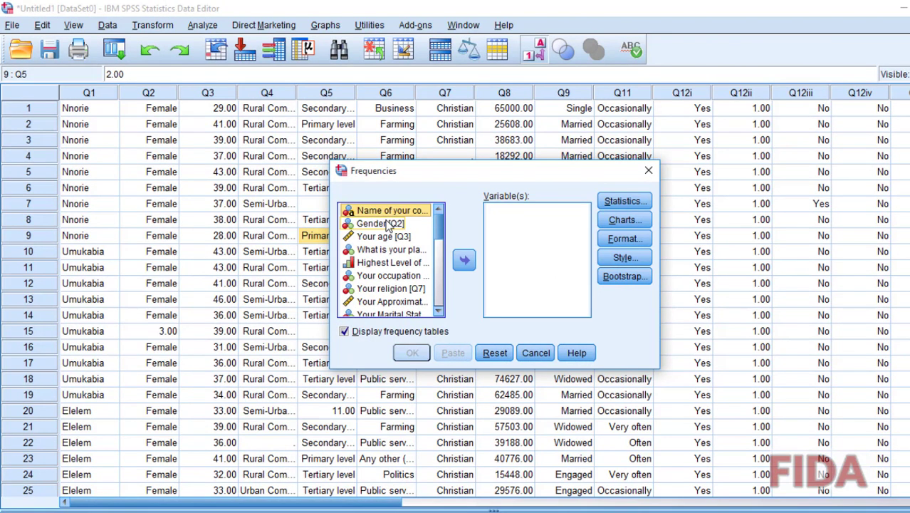
{"action": "scroll", "coordinate": [404, 289], "scroll_direction": "down", "scroll_amount": 5}
{"action": "scroll", "coordinate": [388, 267], "scroll_direction": "up", "scroll_amount": 5}
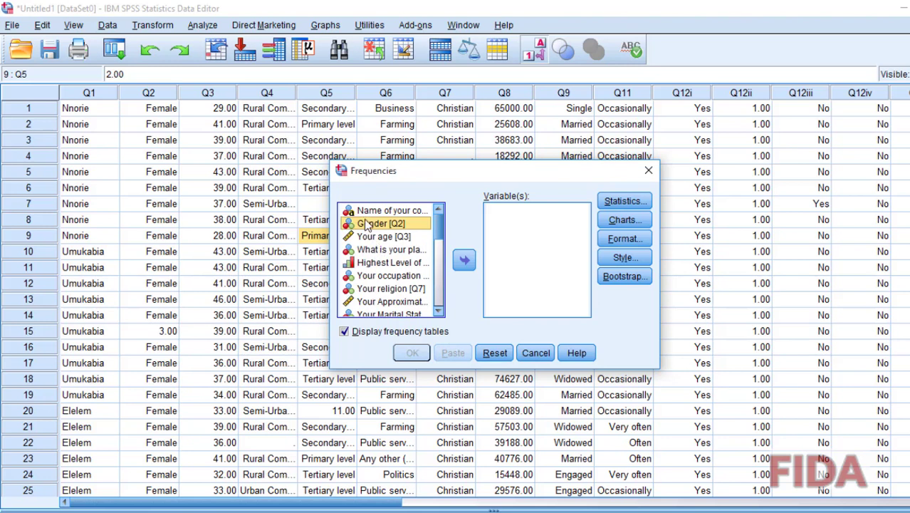
{"action": "scroll", "coordinate": [389, 277], "scroll_direction": "down", "scroll_amount": 5}
{"action": "scroll", "coordinate": [391, 280], "scroll_direction": "down", "scroll_amount": 3}
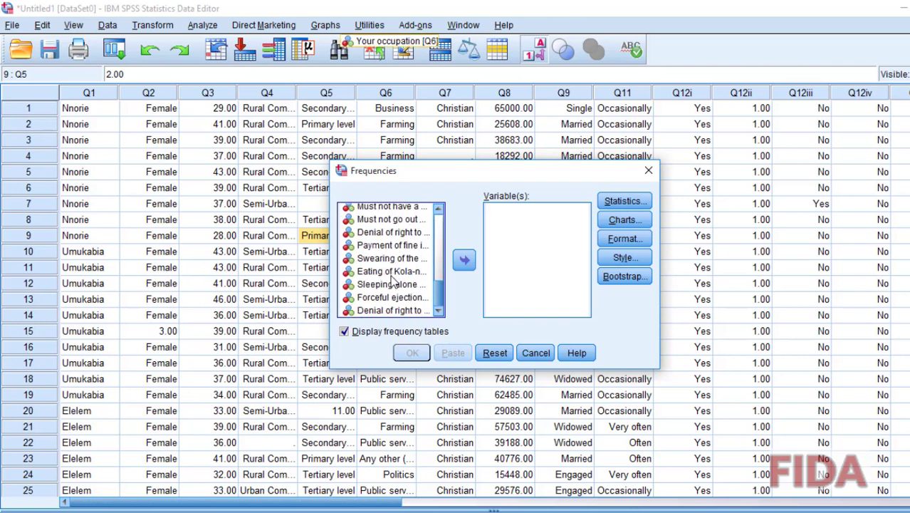
{"action": "left_click", "coordinate": [374, 311], "text": "shift"}
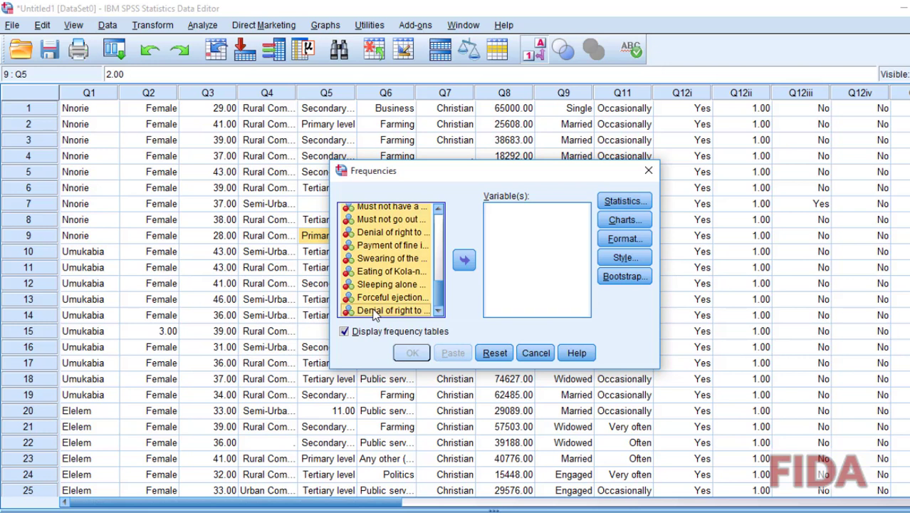
Exclude the approximate monthly income and dressing in black variables from the selection, and run the frequencies for the remaining selected variables
{"action": "scroll", "coordinate": [374, 313], "scroll_direction": "up", "scroll_amount": 5}
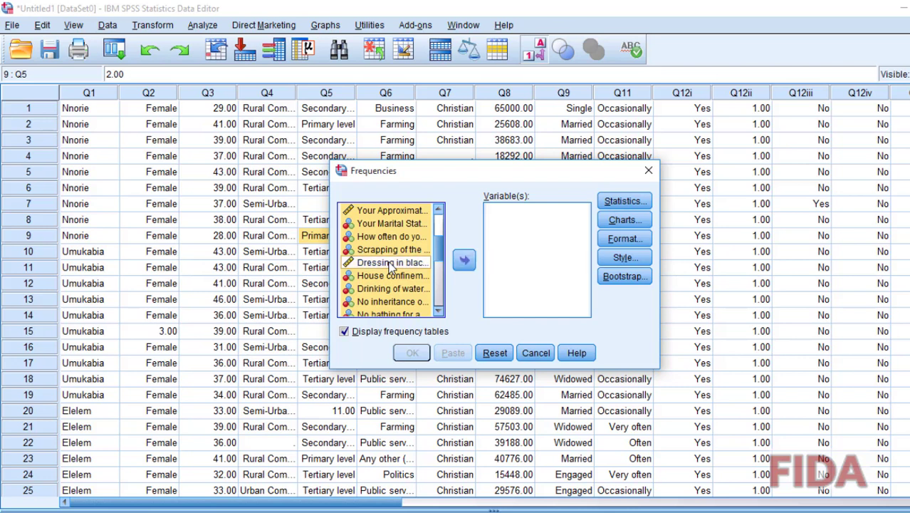
{"action": "scroll", "coordinate": [412, 297], "scroll_direction": "up", "scroll_amount": 1}
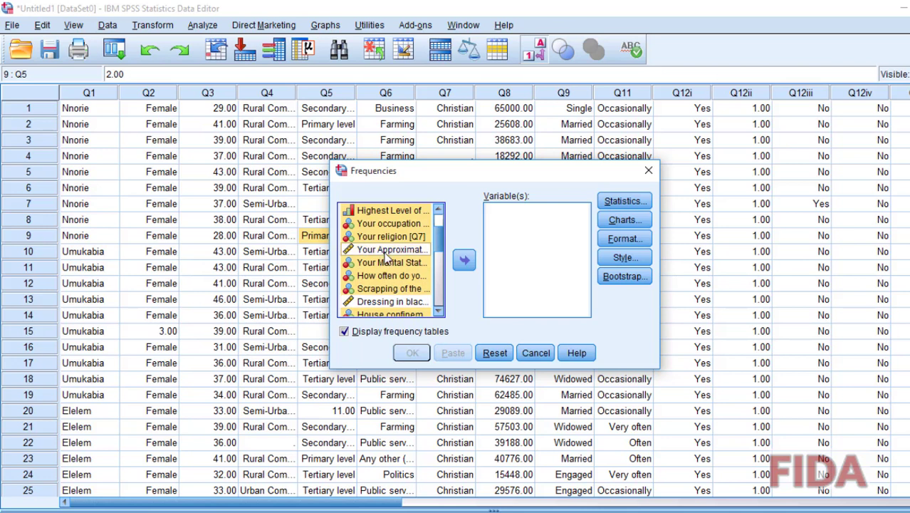
{"action": "scroll", "coordinate": [399, 276], "scroll_direction": "down", "scroll_amount": 2}
{"action": "scroll", "coordinate": [399, 276], "scroll_direction": "up", "scroll_amount": 4}
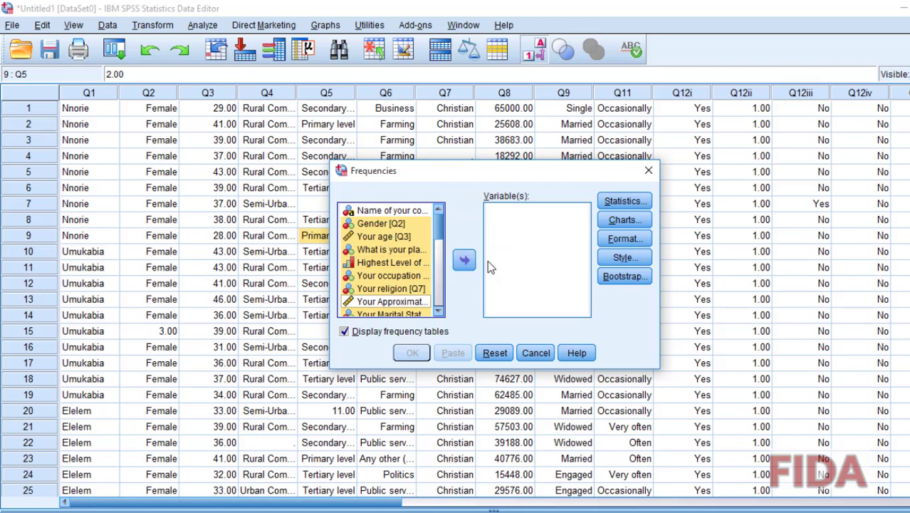
{"action": "left_click", "coordinate": [464, 259]}
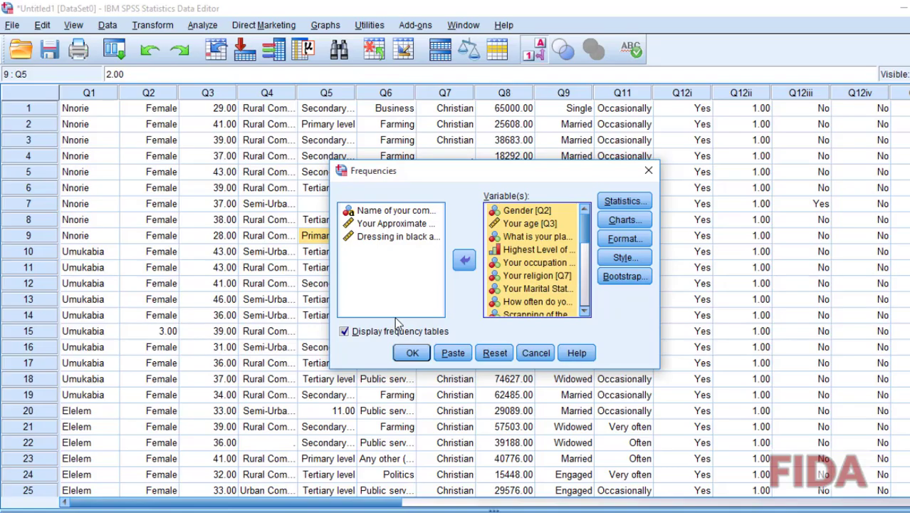
{"action": "left_click", "coordinate": [412, 354]}
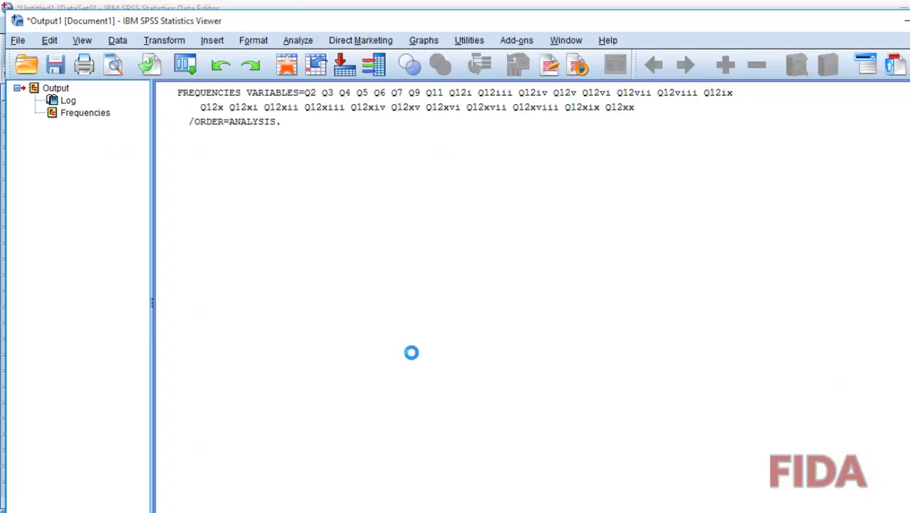
Check the Gender frequency table for an invalid code and set Q2 of case 15 to 2 in the data
{"action": "left_click_drag", "start_coordinate": [905, 438], "coordinate": [903, 101]}
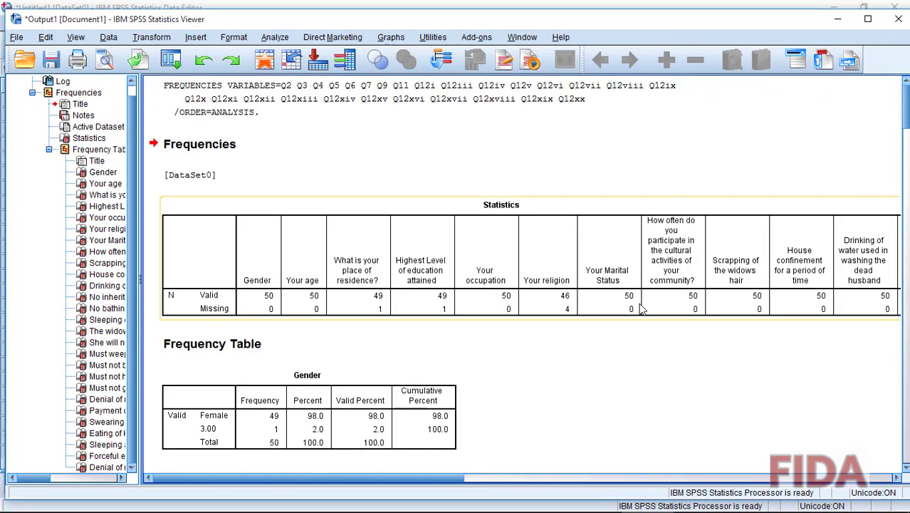
{"action": "scroll", "coordinate": [637, 314], "scroll_direction": "down", "scroll_amount": 10}
{"action": "scroll", "coordinate": [634, 308], "scroll_direction": "up", "scroll_amount": 3}
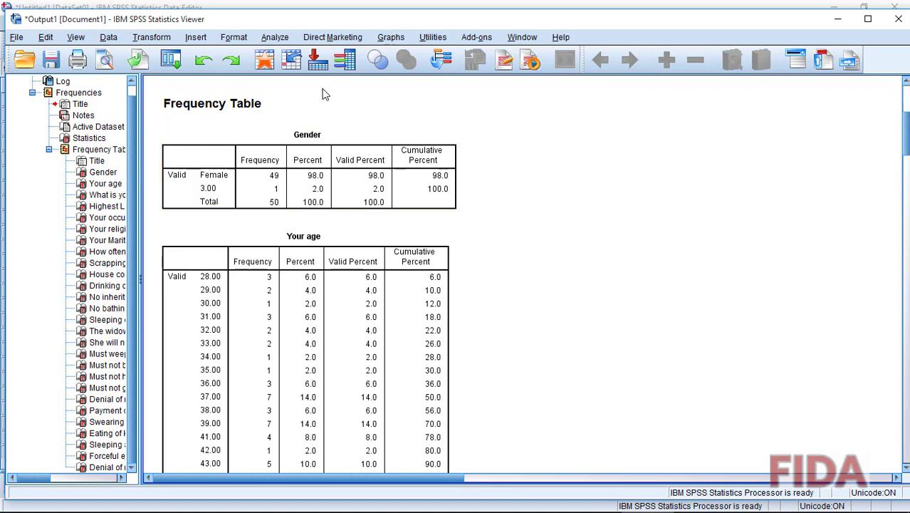
{"action": "left_click", "coordinate": [264, 62]}
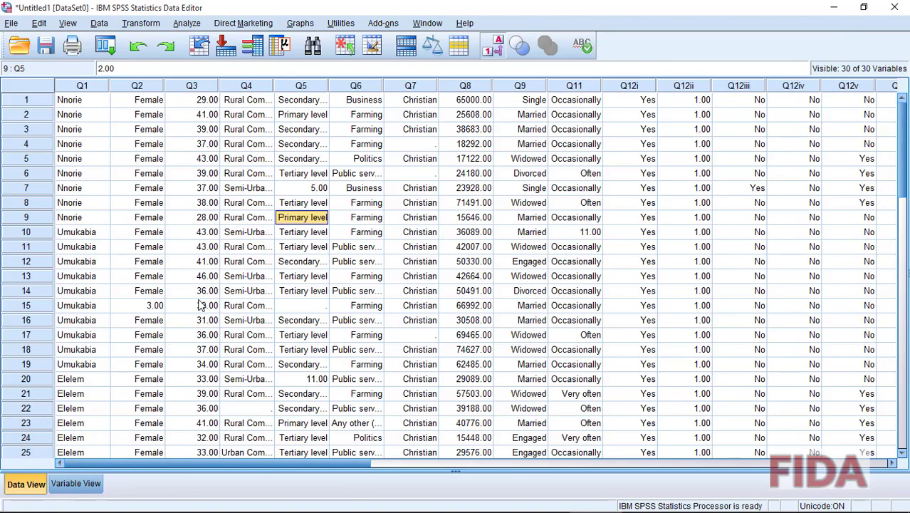
{"action": "left_click", "coordinate": [154, 306]}
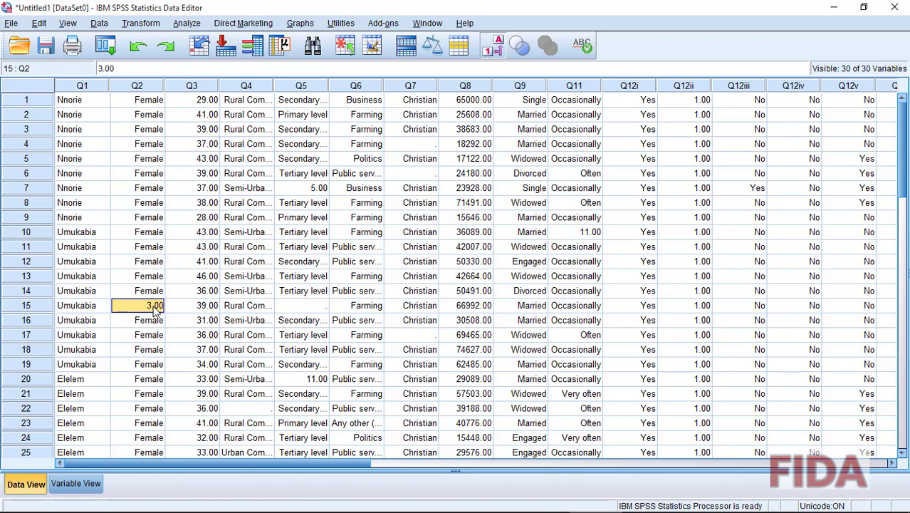
{"action": "type", "text": "2"}
{"action": "key", "text": "Return"}
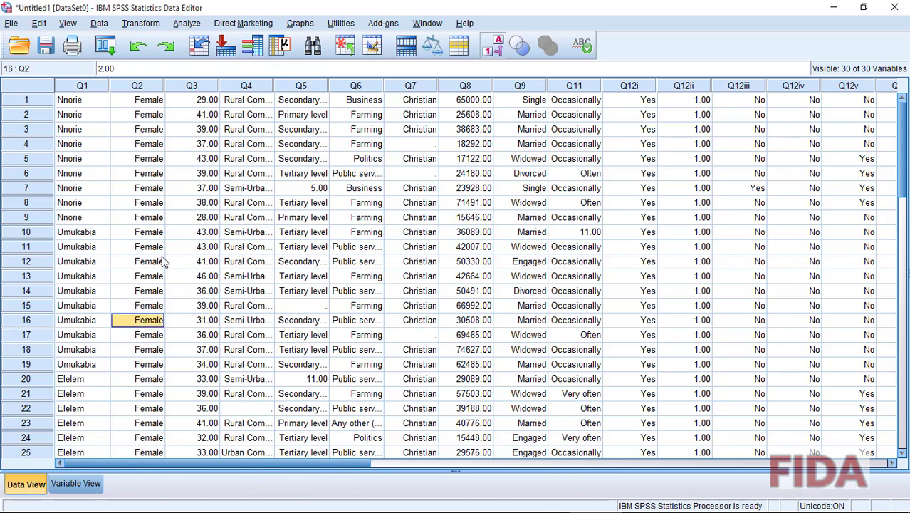
Examine the frequency tables for age, place of residence, education level and occupation in the output for invalid codes and missing values
{"action": "mouse_move", "coordinate": [515, 509]}
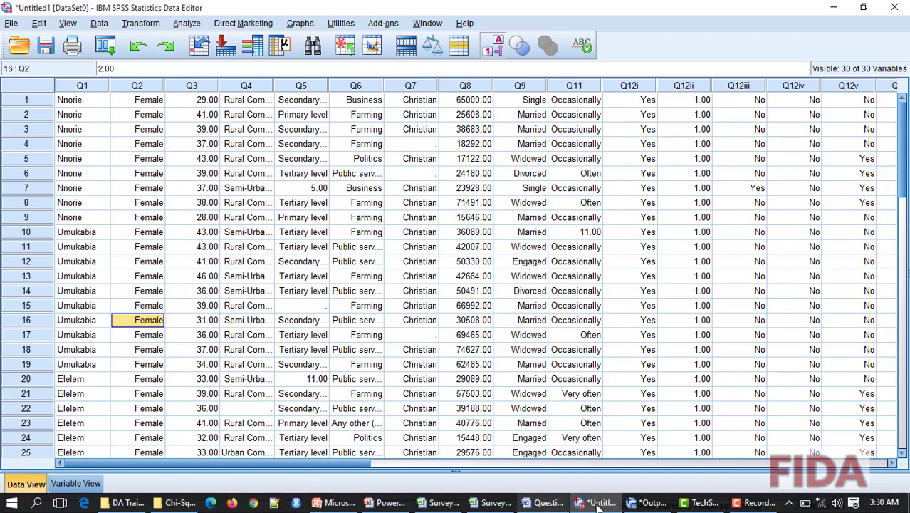
{"action": "left_click", "coordinate": [650, 503]}
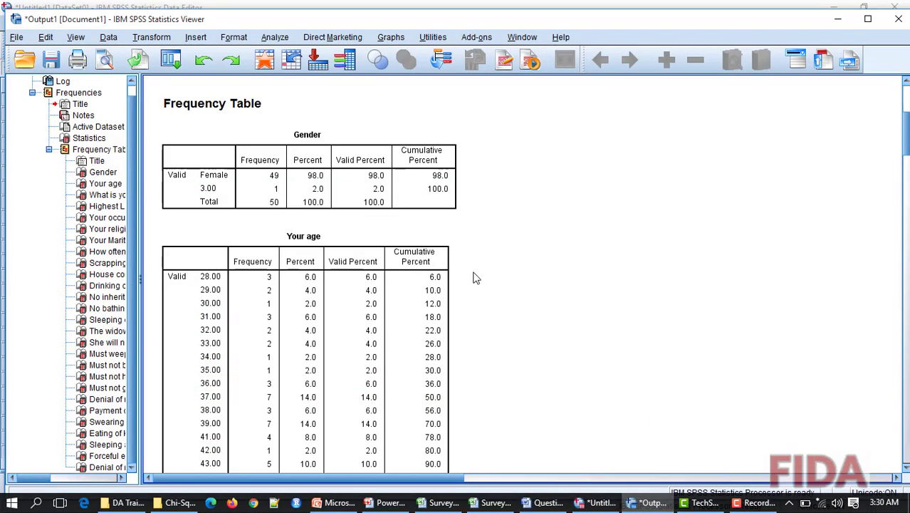
{"action": "scroll", "coordinate": [407, 325], "scroll_direction": "down", "scroll_amount": 6}
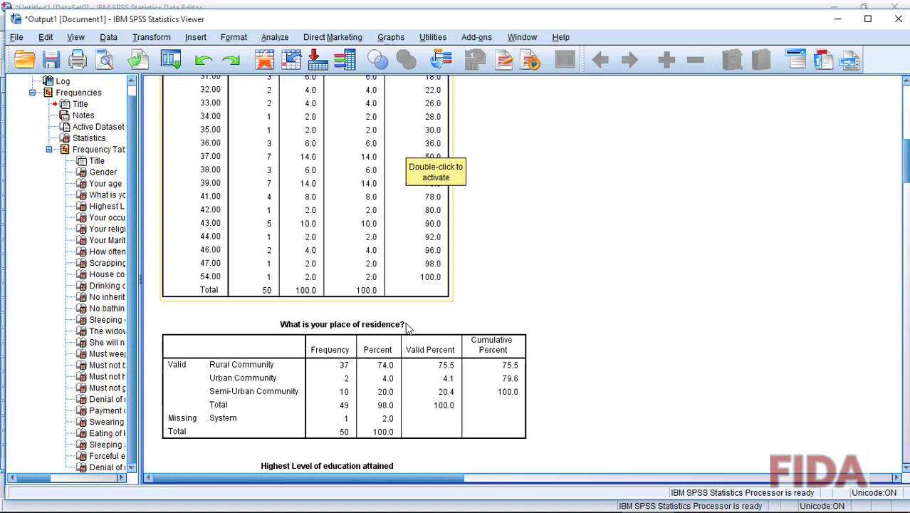
{"action": "scroll", "coordinate": [407, 325], "scroll_direction": "down", "scroll_amount": 3}
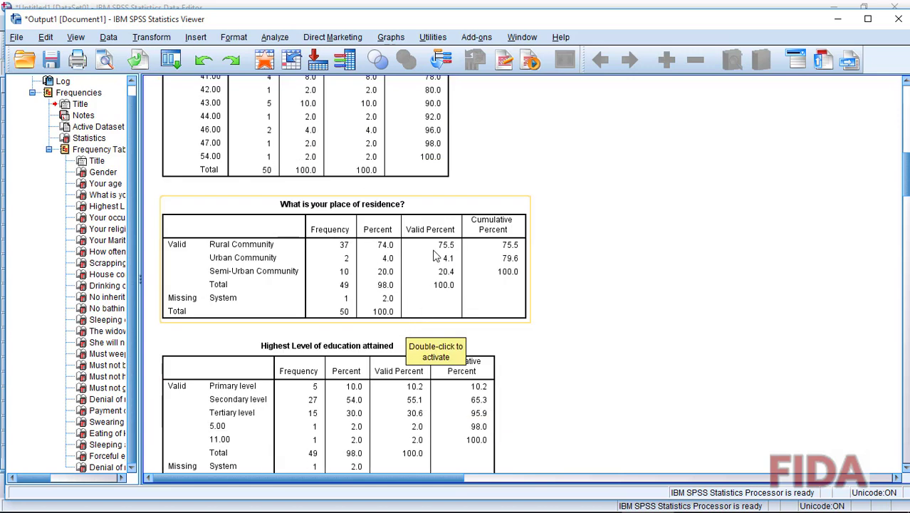
{"action": "scroll", "coordinate": [436, 255], "scroll_direction": "up", "scroll_amount": 6}
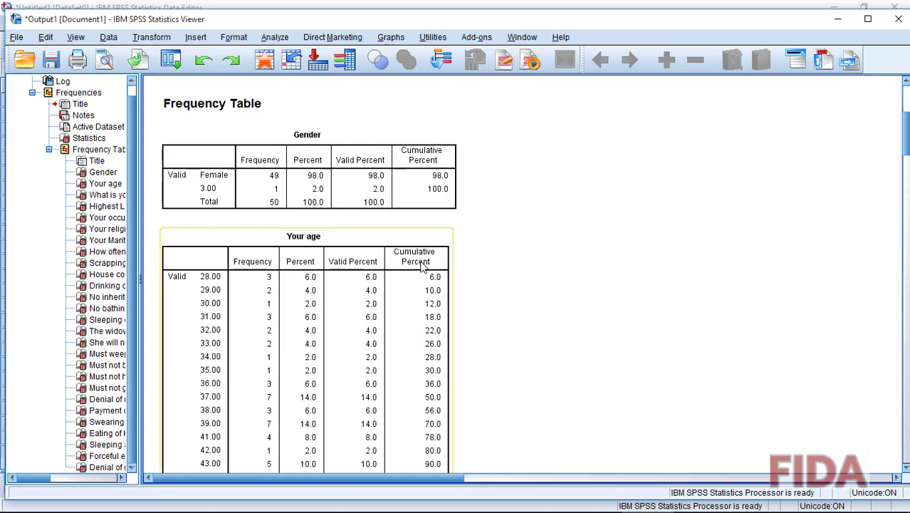
{"action": "scroll", "coordinate": [381, 322], "scroll_direction": "down", "scroll_amount": 3}
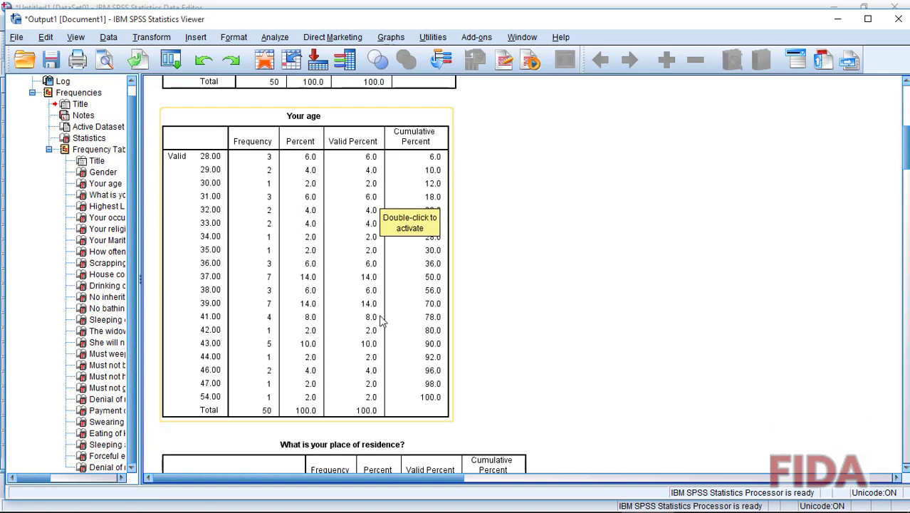
{"action": "scroll", "coordinate": [382, 322], "scroll_direction": "down", "scroll_amount": 4}
{"action": "scroll", "coordinate": [357, 285], "scroll_direction": "down", "scroll_amount": 2}
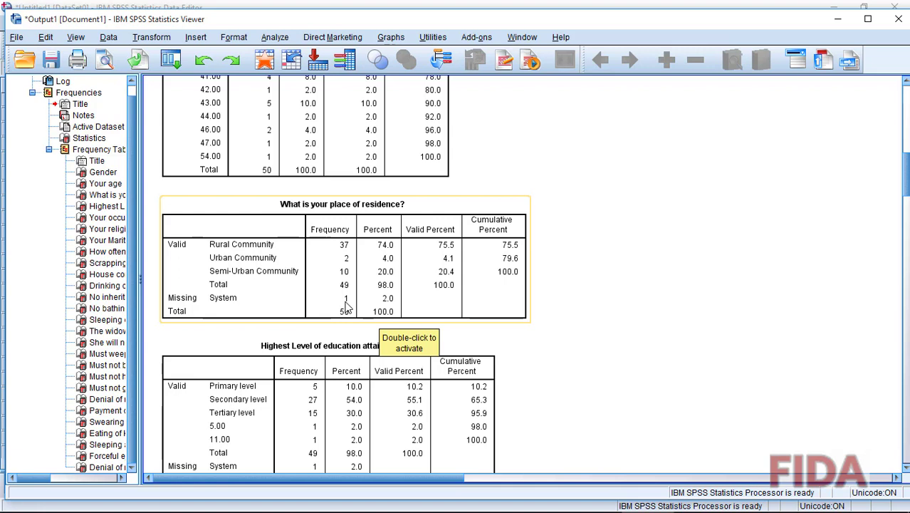
{"action": "scroll", "coordinate": [345, 305], "scroll_direction": "down", "scroll_amount": 2}
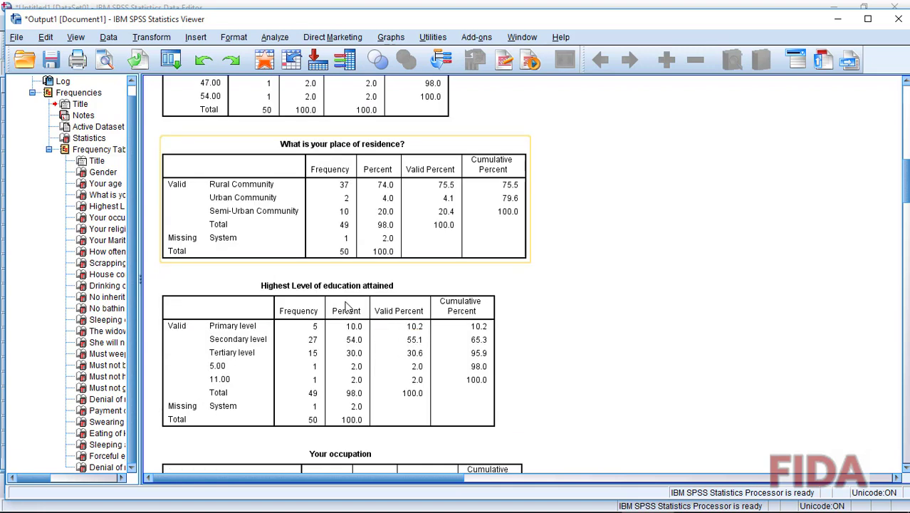
{"action": "scroll", "coordinate": [347, 305], "scroll_direction": "down", "scroll_amount": 3}
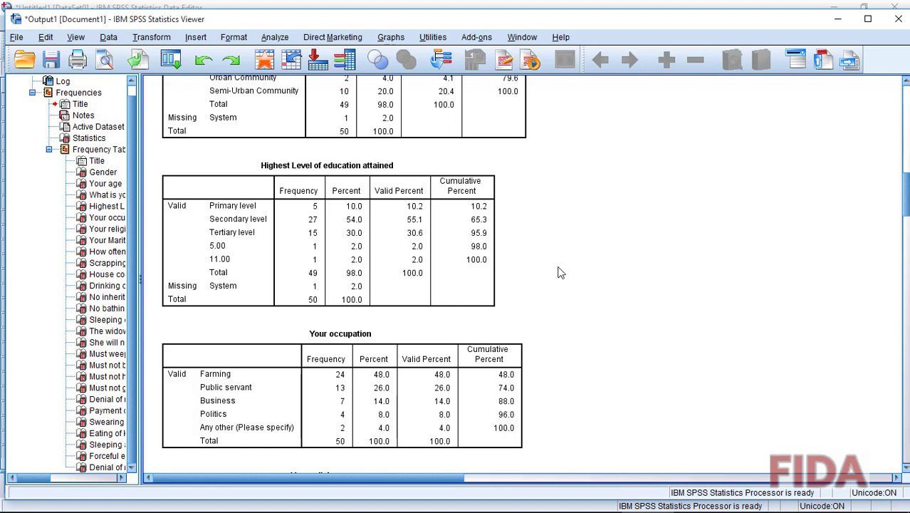
Look up in the variable definitions which variable holds the highest level of education, and return to the data
{"action": "left_click", "coordinate": [263, 61]}
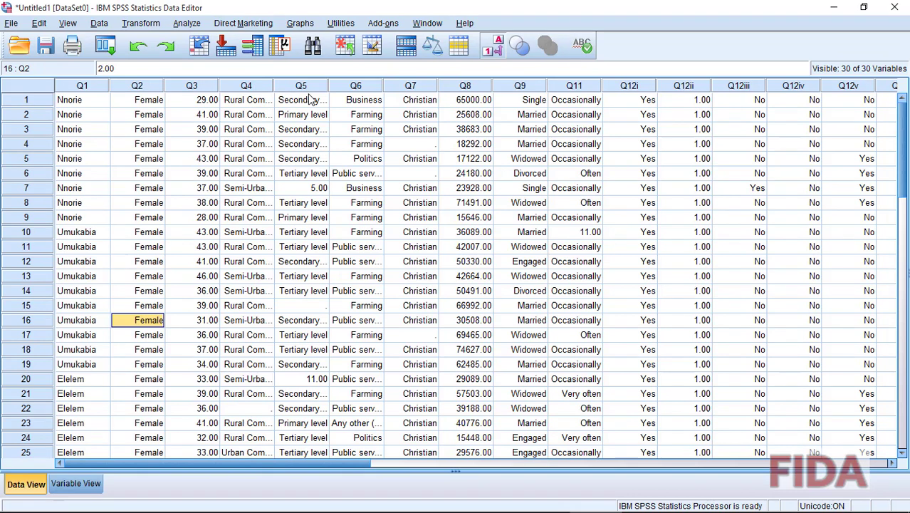
{"action": "left_click", "coordinate": [75, 489]}
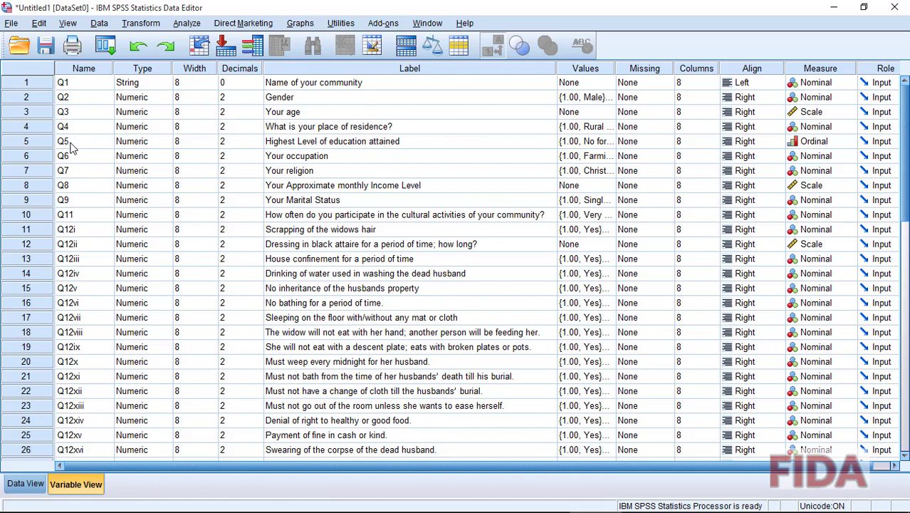
{"action": "left_click", "coordinate": [25, 487]}
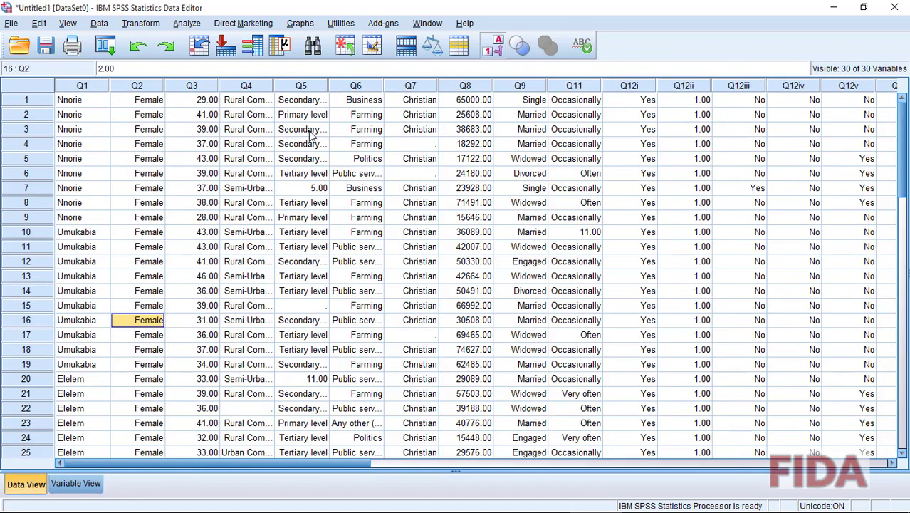
Locate the invalid code 5 in the Q5 column by eye, check its case row, and open the cell for editing
{"action": "scroll", "coordinate": [311, 135], "scroll_direction": "down", "scroll_amount": 1}
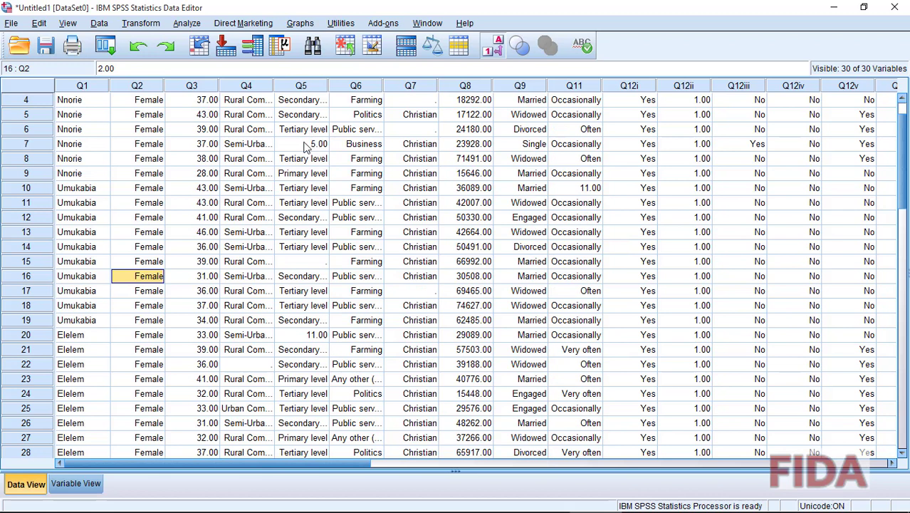
{"action": "left_click", "coordinate": [305, 144]}
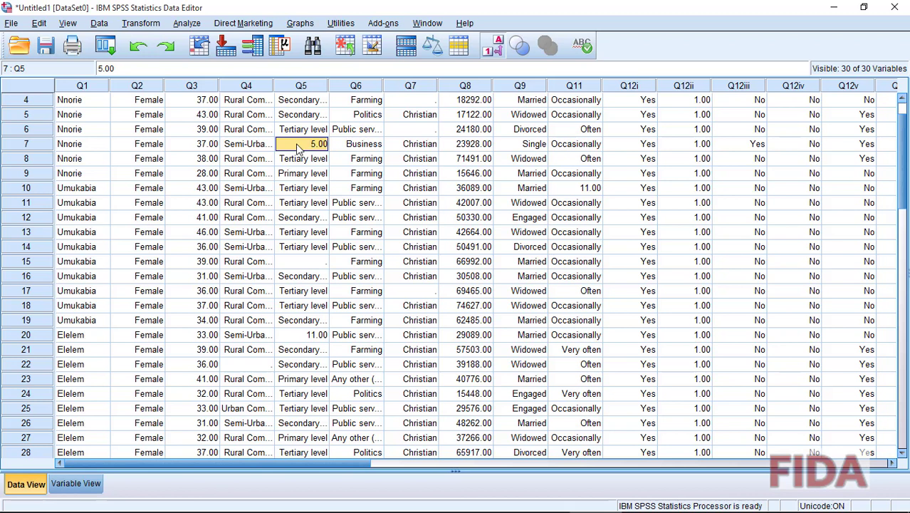
{"action": "left_click", "coordinate": [27, 145]}
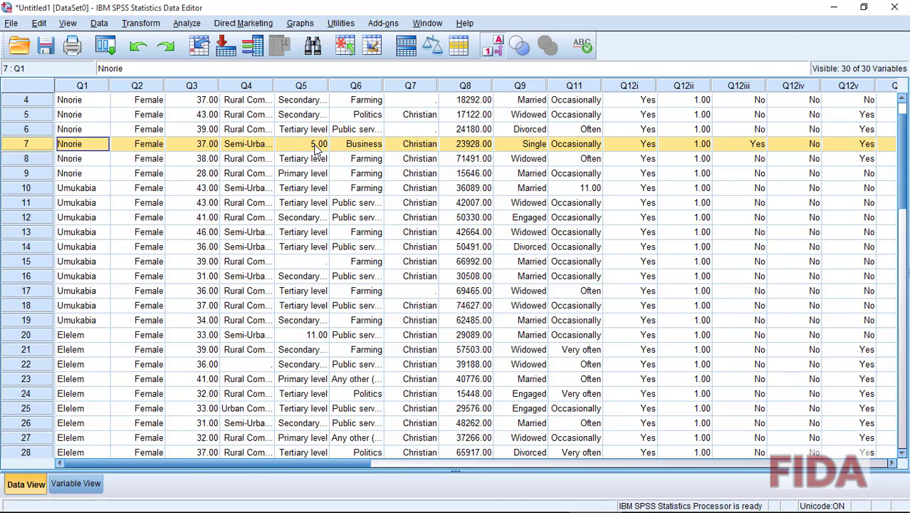
{"action": "double_click", "coordinate": [298, 147]}
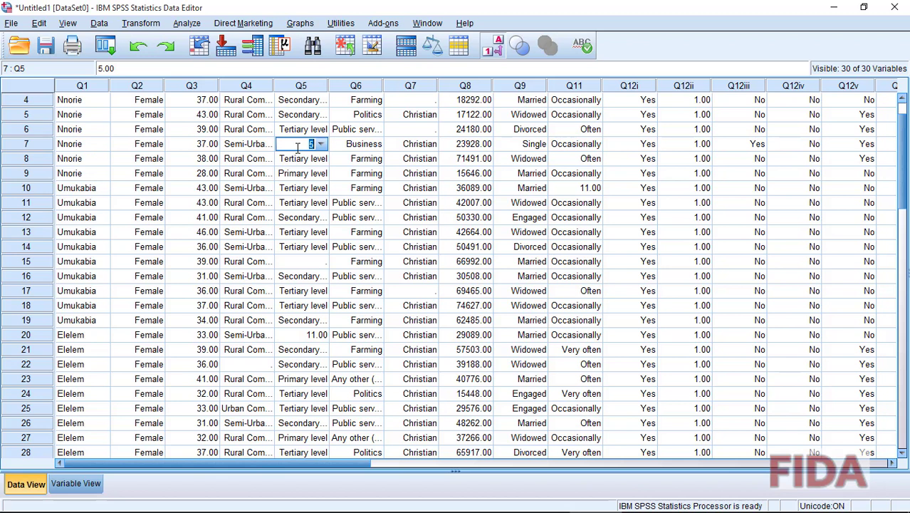
Locate the invalid code 11 in the Q5 column, check its case row, open the cell for editing, and look through the remaining cases
{"action": "left_click", "coordinate": [295, 333]}
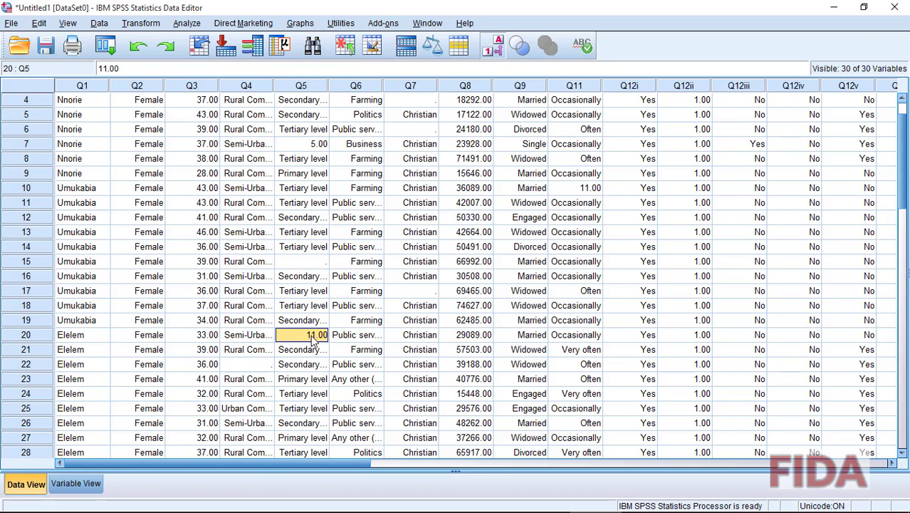
{"action": "left_click", "coordinate": [27, 336]}
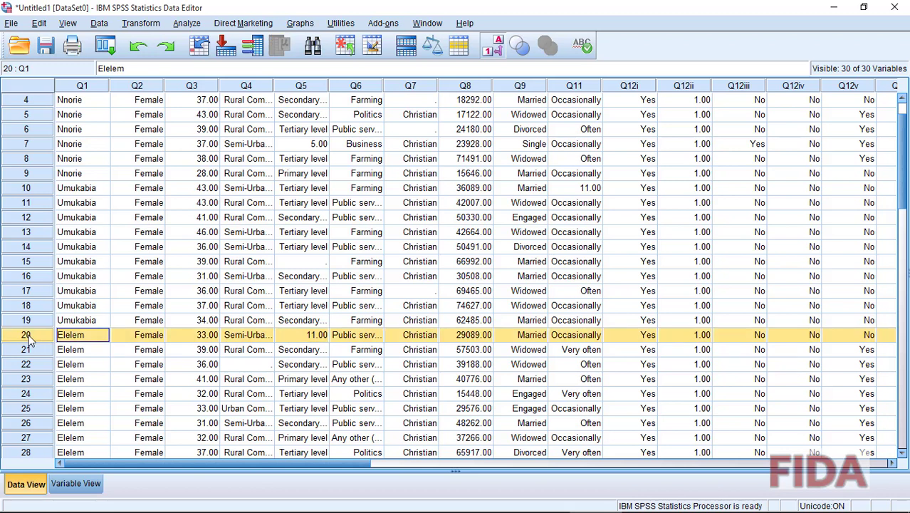
{"action": "double_click", "coordinate": [304, 337]}
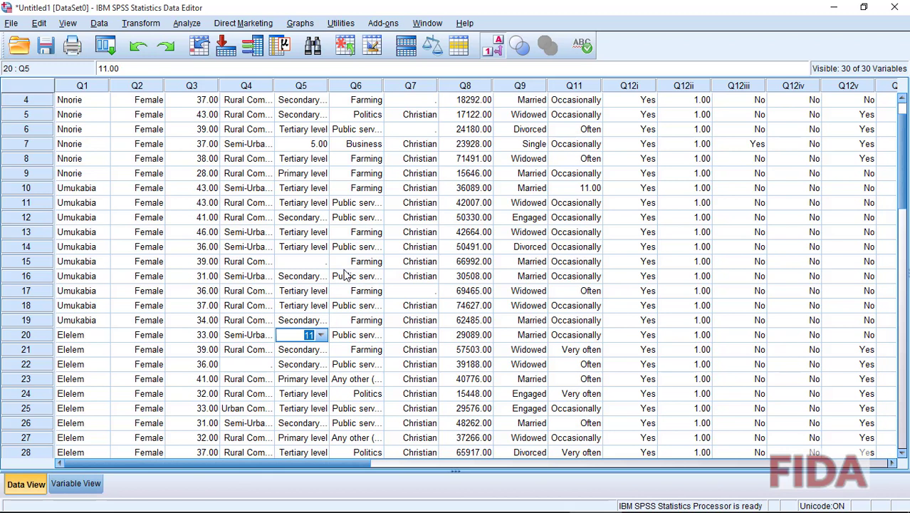
{"action": "scroll", "coordinate": [344, 274], "scroll_direction": "down", "scroll_amount": 18}
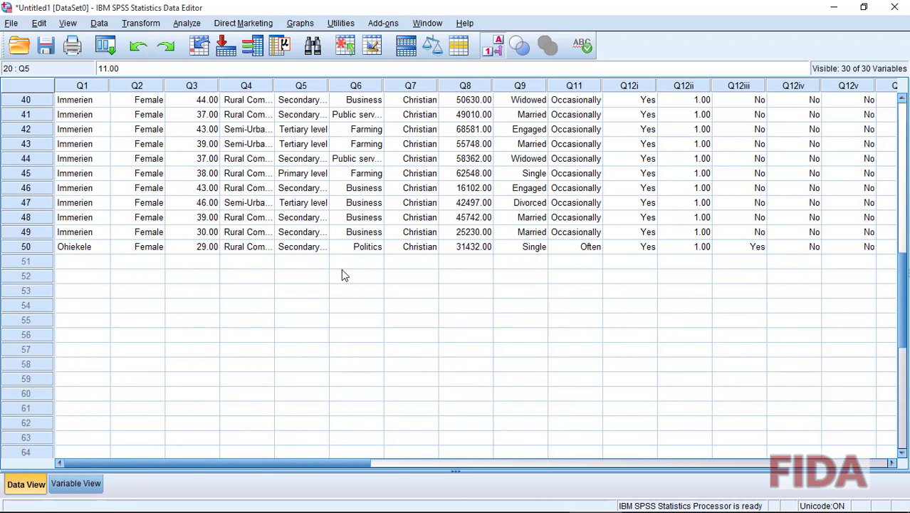
{"action": "scroll", "coordinate": [342, 273], "scroll_direction": "up", "scroll_amount": 19}
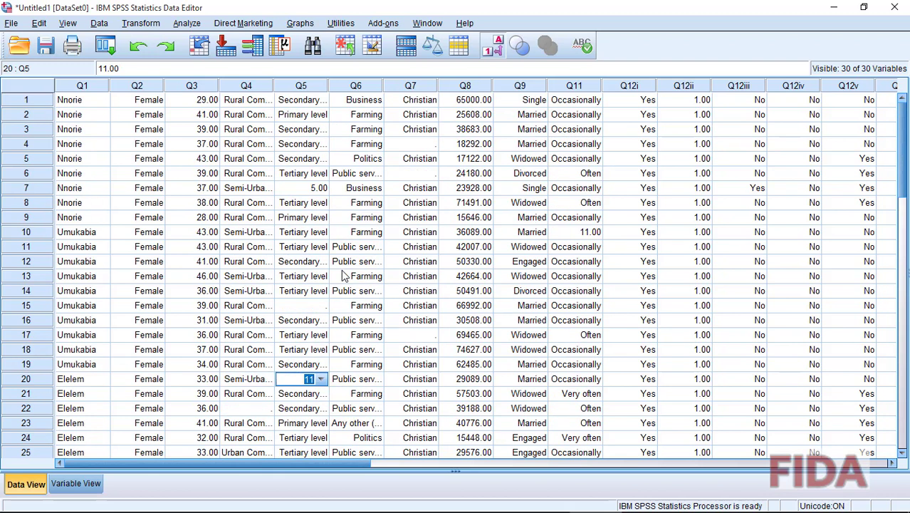
Search the Q5 column for the value 5 and open the matching cell for editing
{"action": "left_click", "coordinate": [306, 85]}
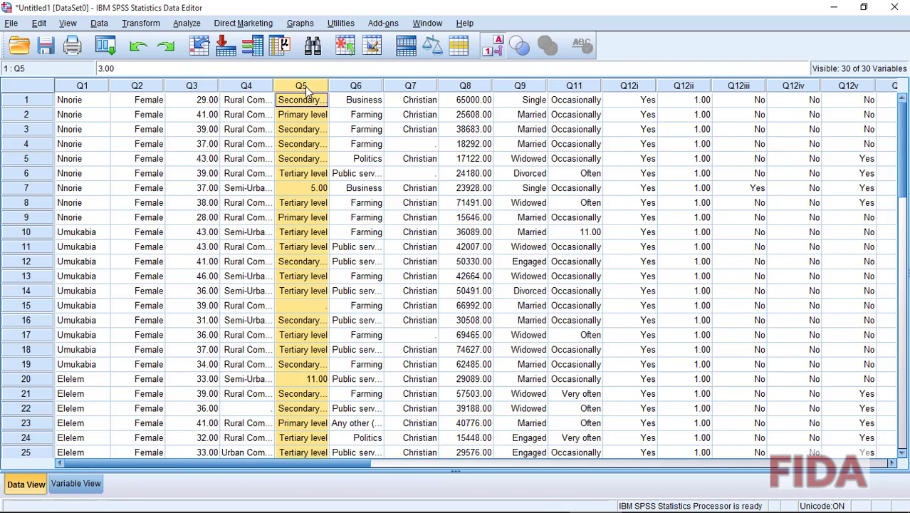
{"action": "left_click", "coordinate": [39, 23]}
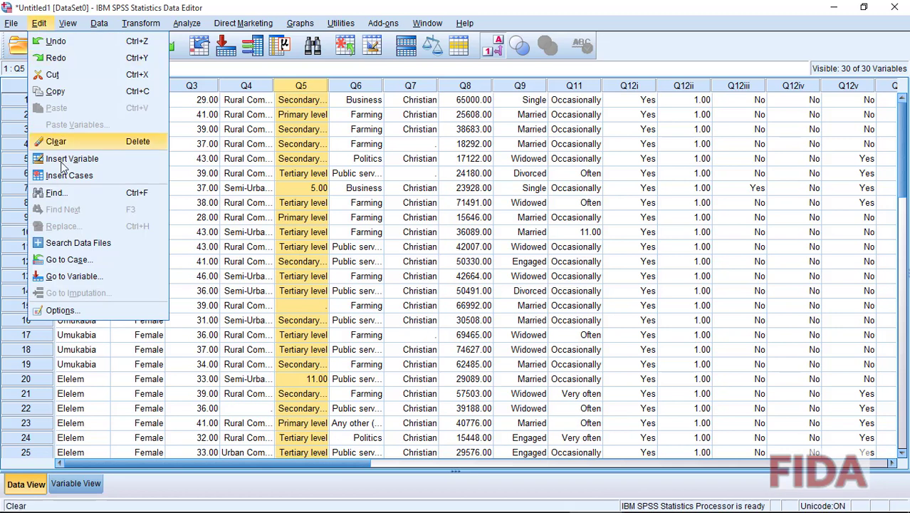
{"action": "left_click", "coordinate": [54, 194]}
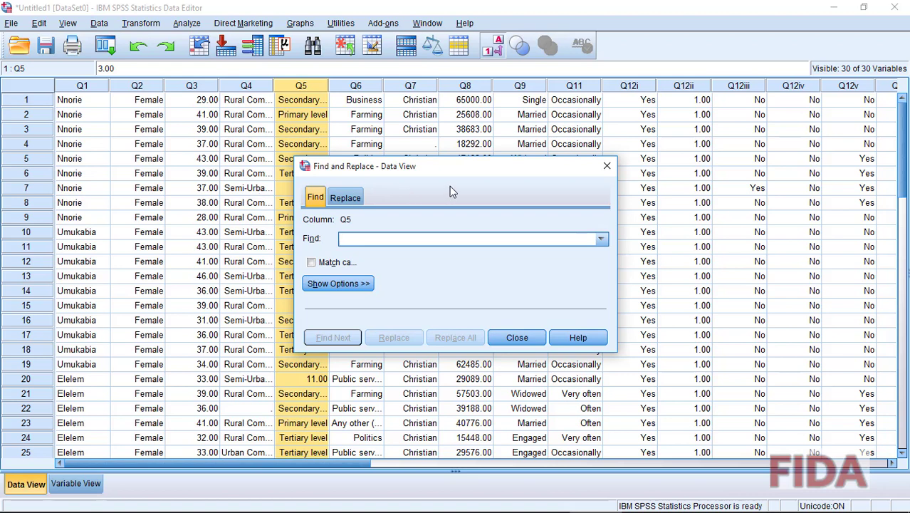
{"action": "type", "text": "5"}
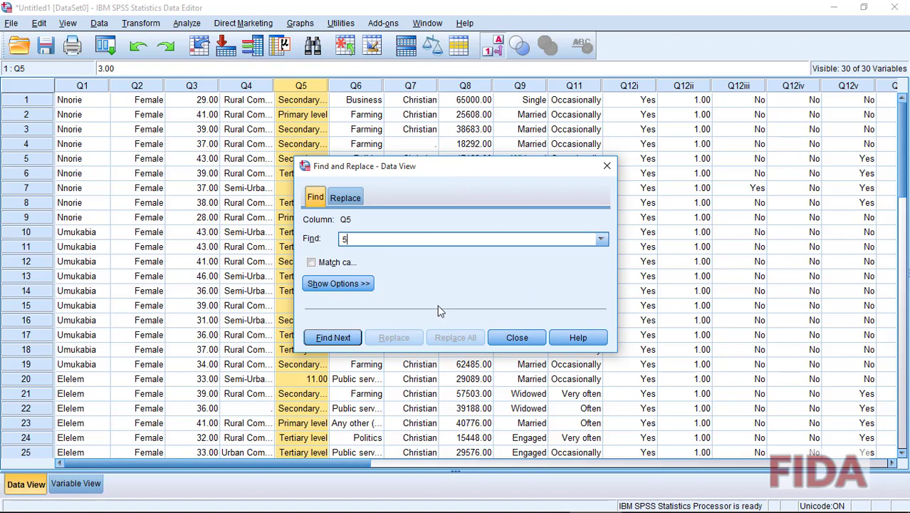
{"action": "left_click", "coordinate": [338, 341]}
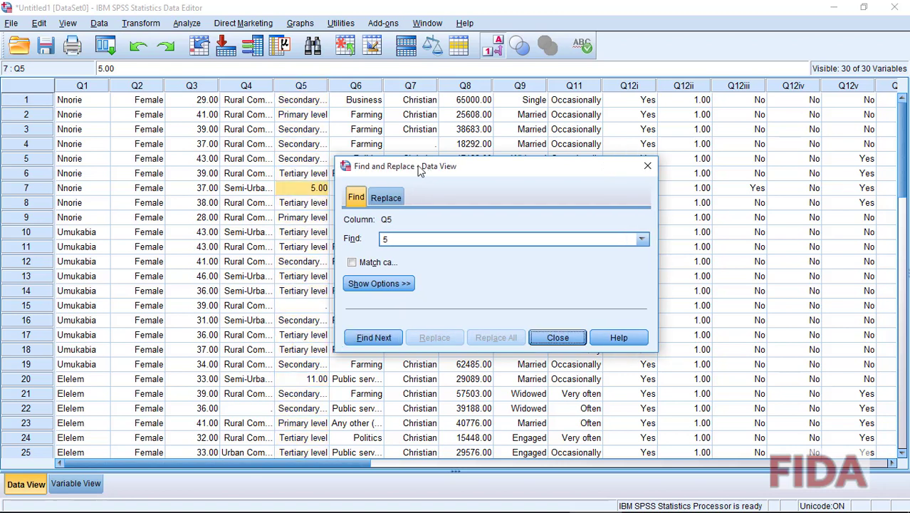
{"action": "double_click", "coordinate": [311, 191]}
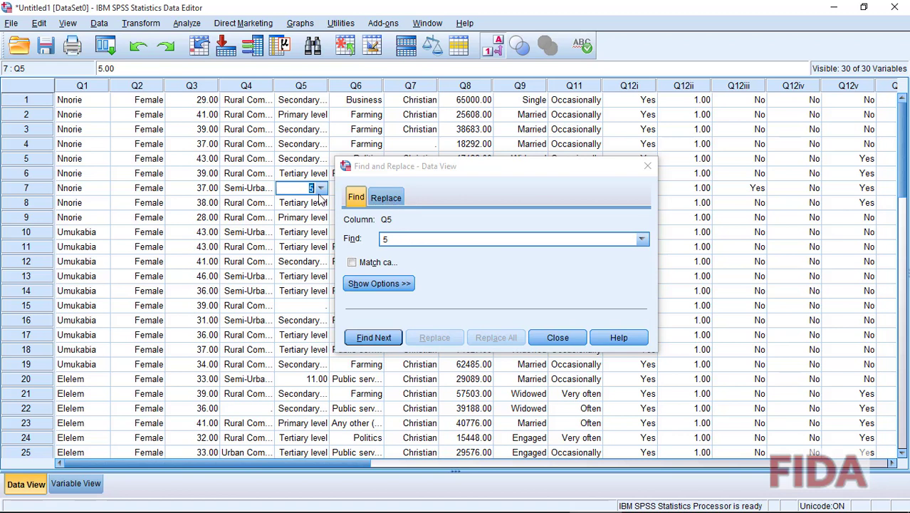
{"action": "left_click", "coordinate": [403, 238]}
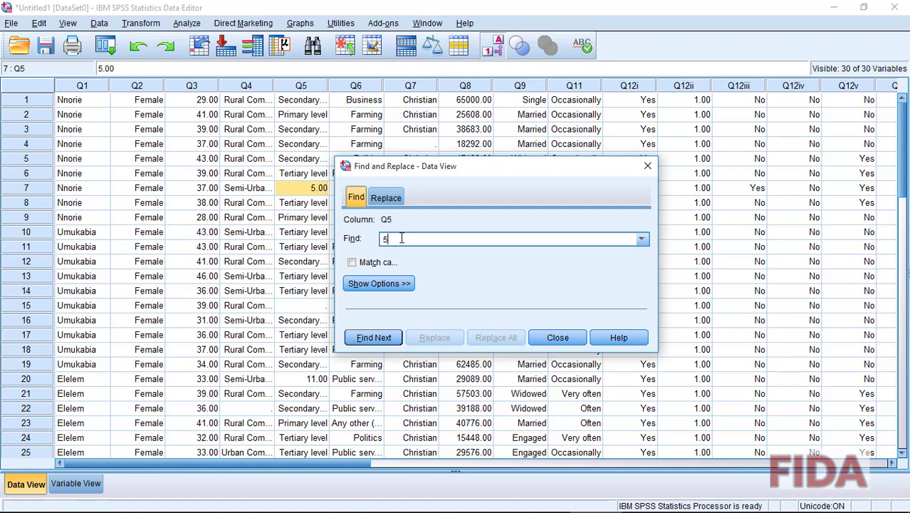
{"action": "key", "text": "BackSpace"}
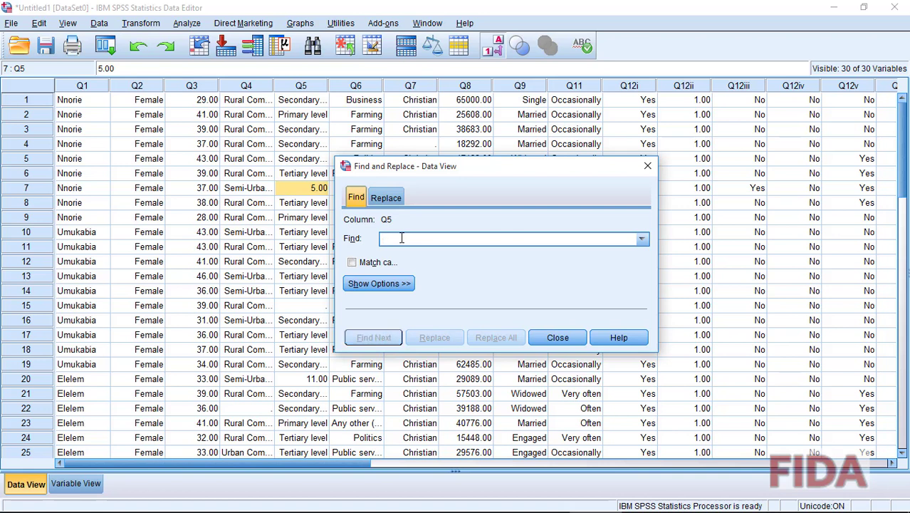
{"action": "type", "text": "11"}
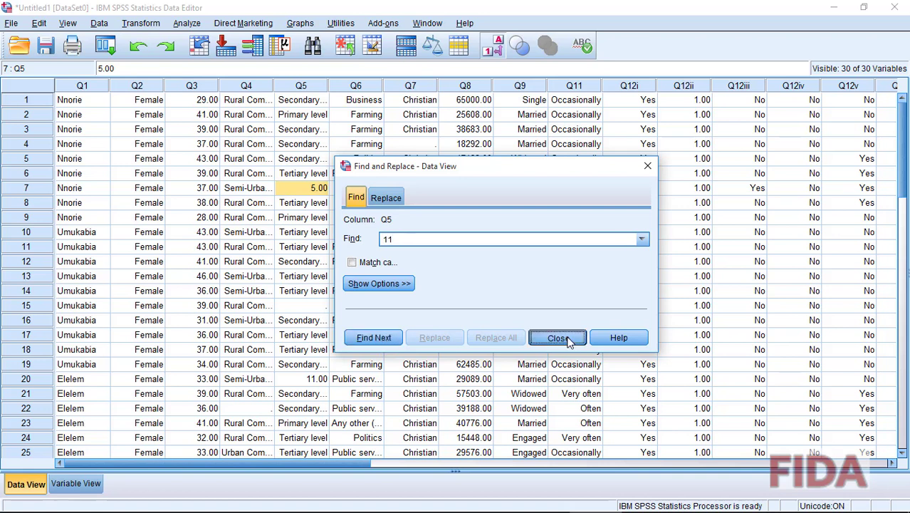
{"action": "left_click", "coordinate": [558, 338]}
Search the Q5 column for the value 11, open the matching cell for editing, and close the search
{"action": "left_click", "coordinate": [299, 87]}
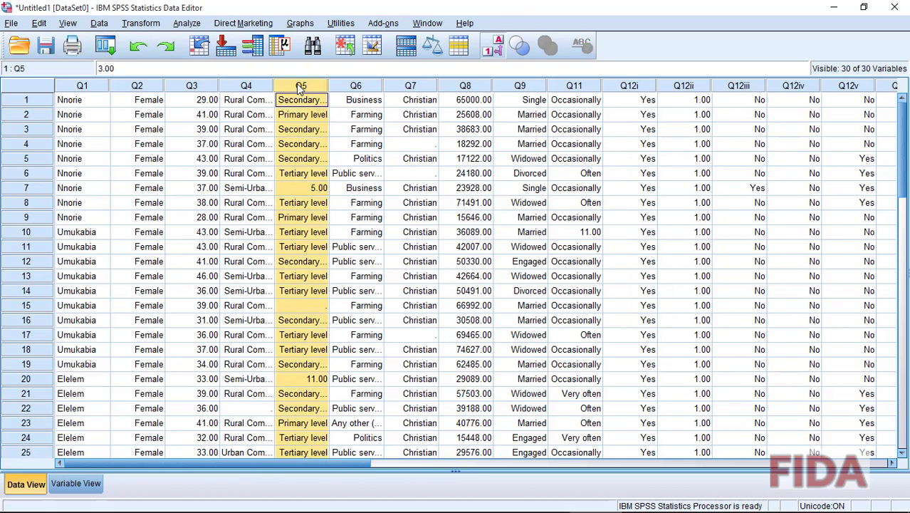
{"action": "left_click", "coordinate": [314, 47]}
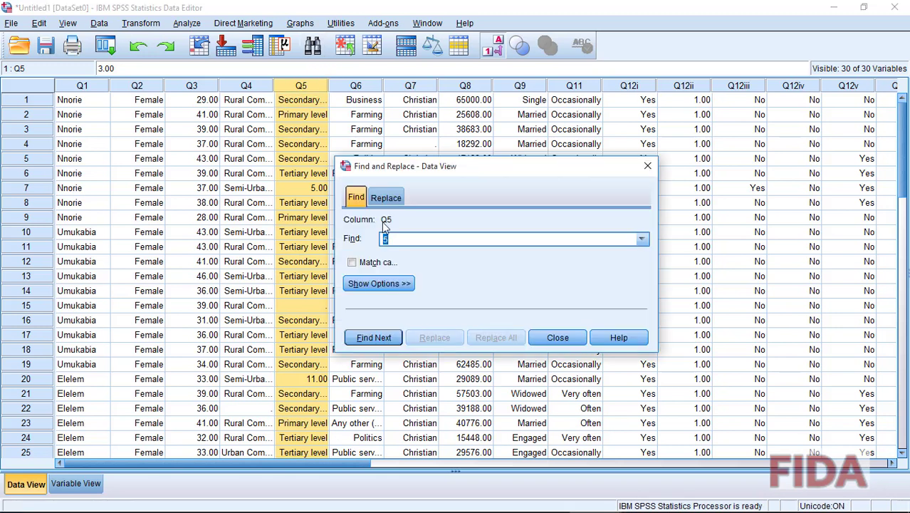
{"action": "type", "text": "11"}
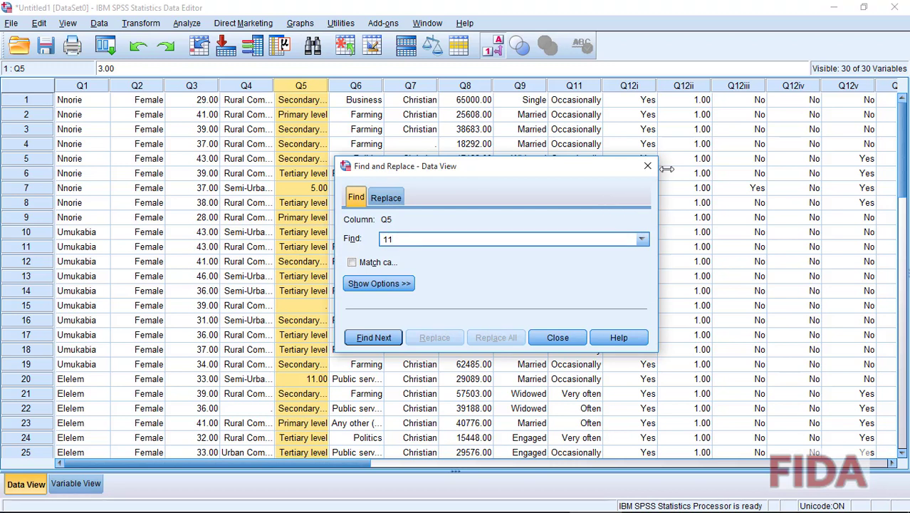
{"action": "left_click", "coordinate": [374, 337]}
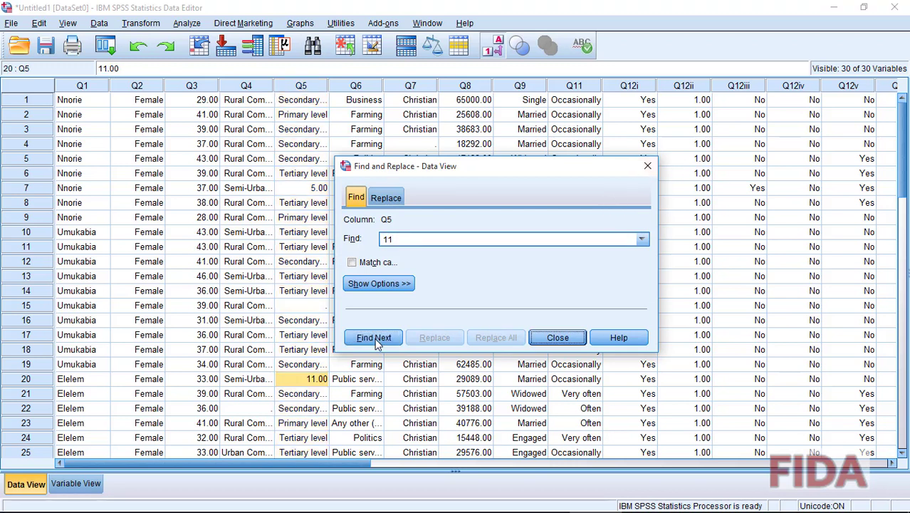
{"action": "double_click", "coordinate": [311, 382]}
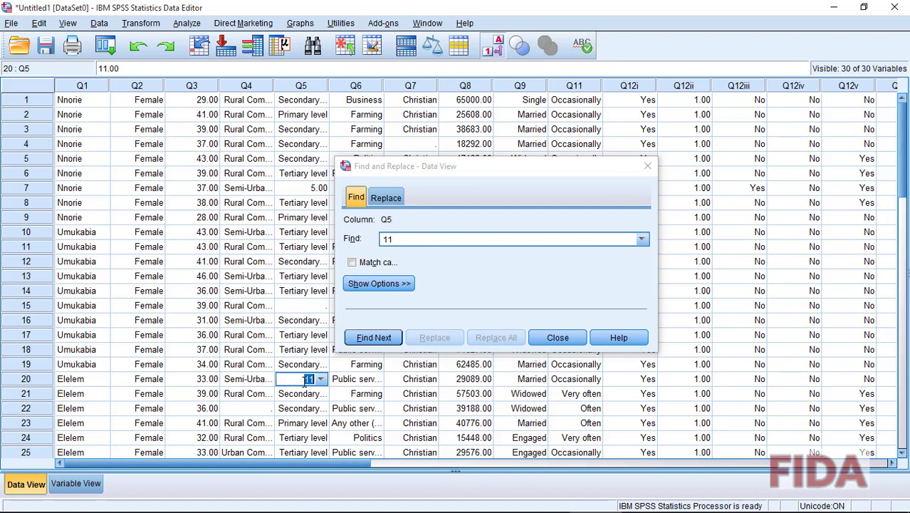
{"action": "left_click", "coordinate": [554, 338]}
Examine the frequency tables in the output from occupation through religion, marital status and cultural participation for invalid codes and missing values
{"action": "mouse_move", "coordinate": [572, 511]}
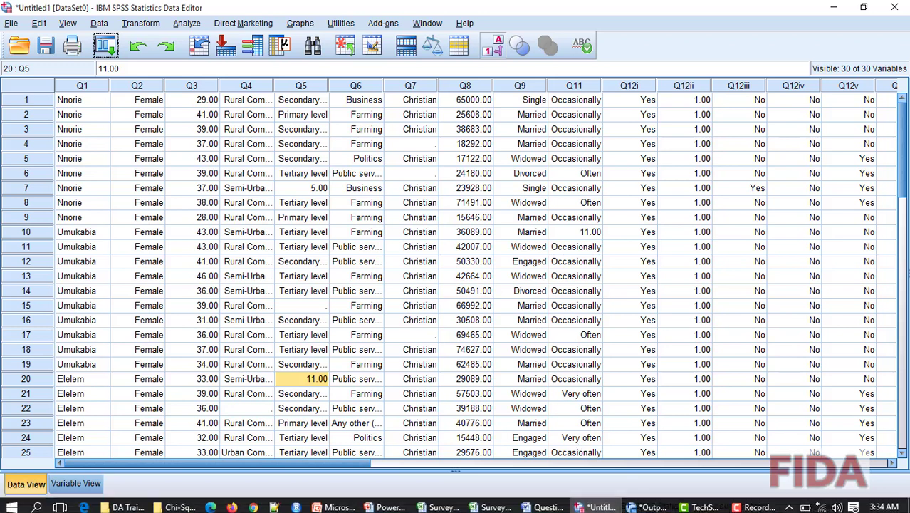
{"action": "left_click", "coordinate": [650, 505]}
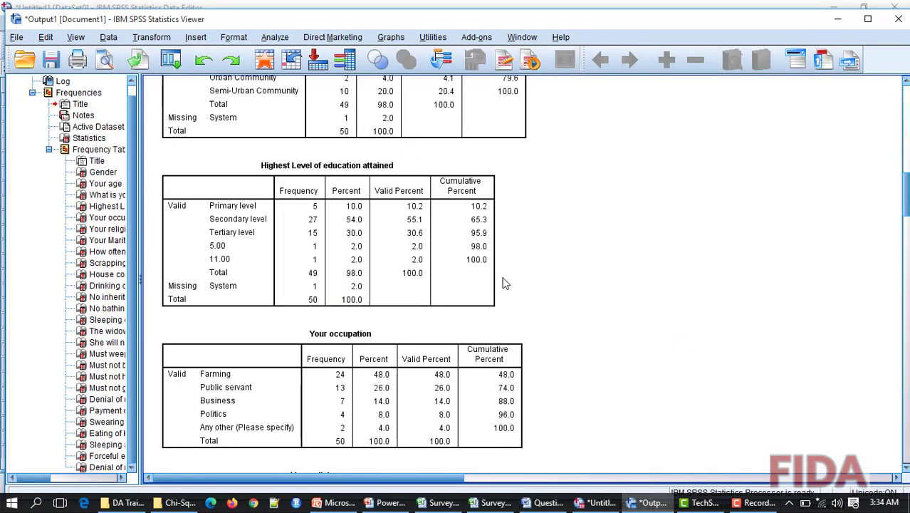
{"action": "left_click", "coordinate": [424, 391]}
{"action": "scroll", "coordinate": [420, 392], "scroll_direction": "down", "scroll_amount": 2}
{"action": "scroll", "coordinate": [417, 349], "scroll_direction": "down", "scroll_amount": 8}
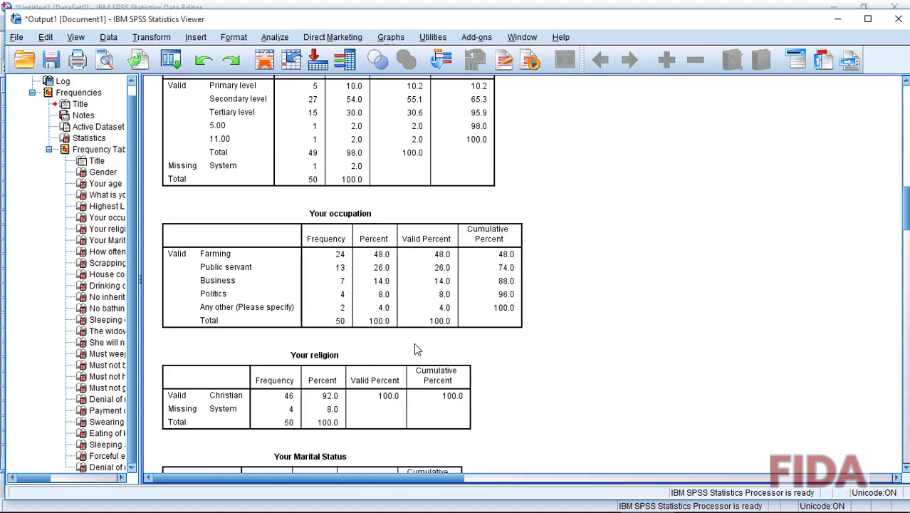
{"action": "left_click", "coordinate": [417, 350]}
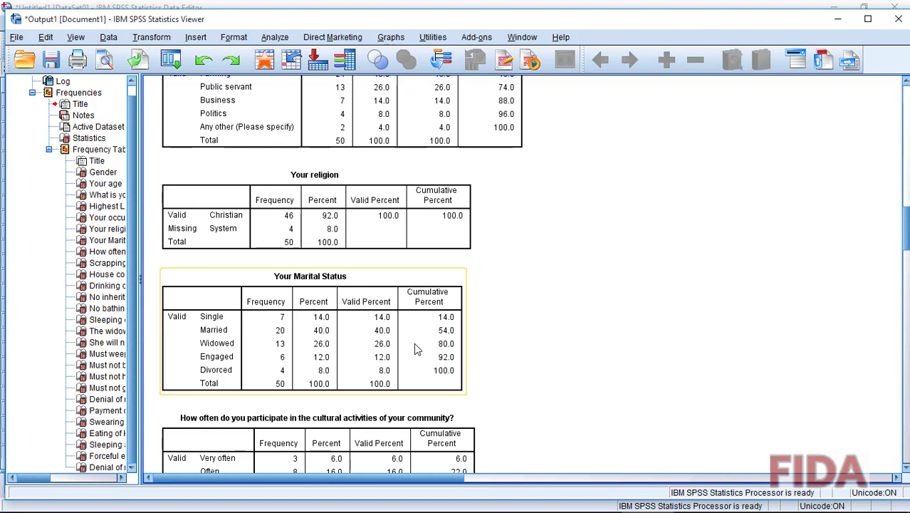
{"action": "scroll", "coordinate": [416, 347], "scroll_direction": "down", "scroll_amount": 8}
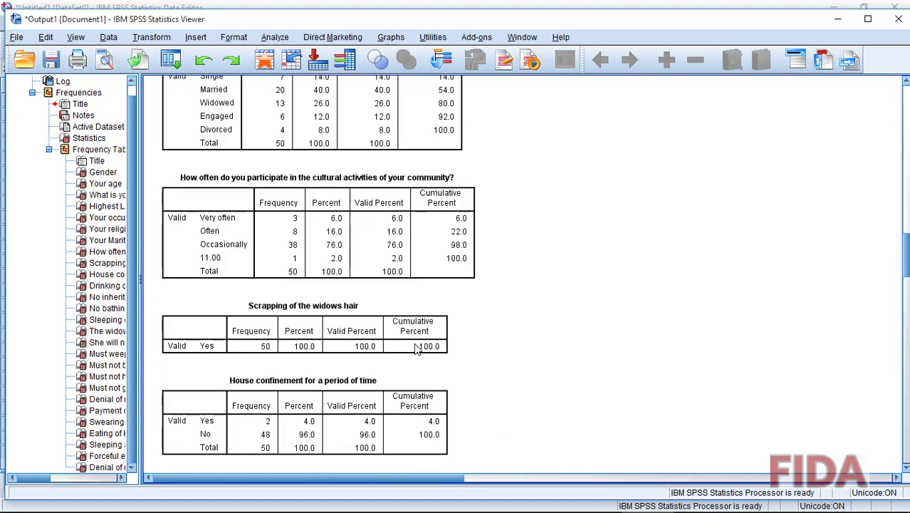
{"action": "scroll", "coordinate": [418, 349], "scroll_direction": "down", "scroll_amount": 1}
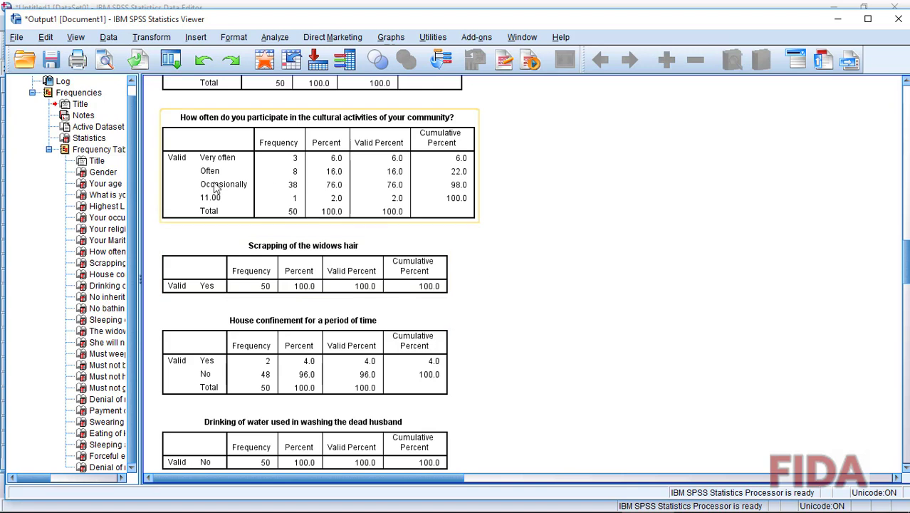